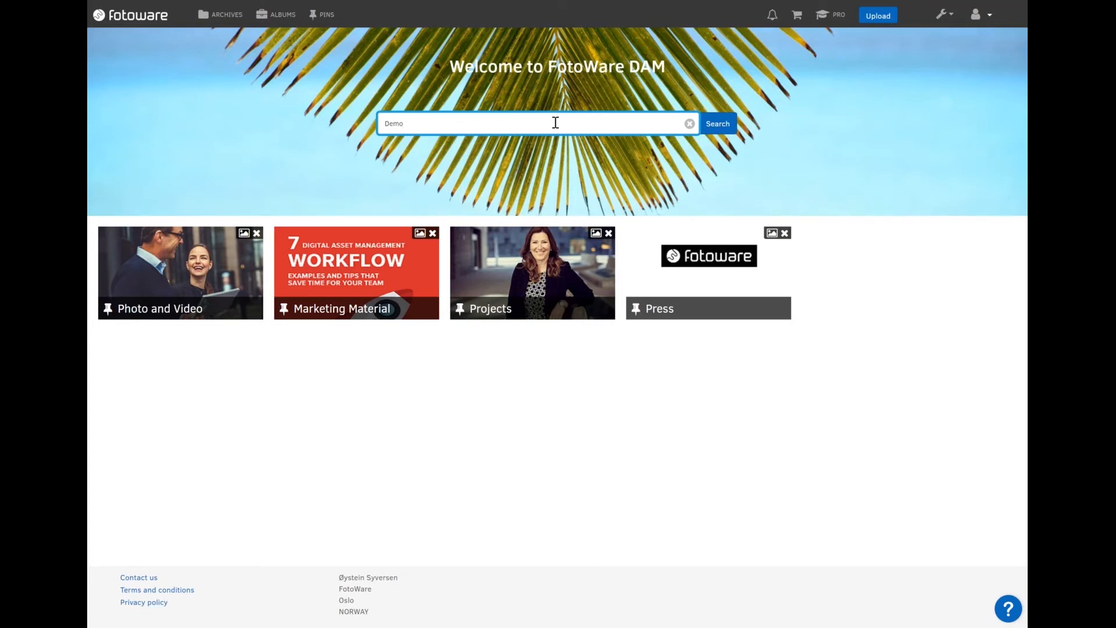
Search the assets for "Demo" and check the status markers on the portrait in FotoWare_portretter_1061 (2).jpg.
key(Return)
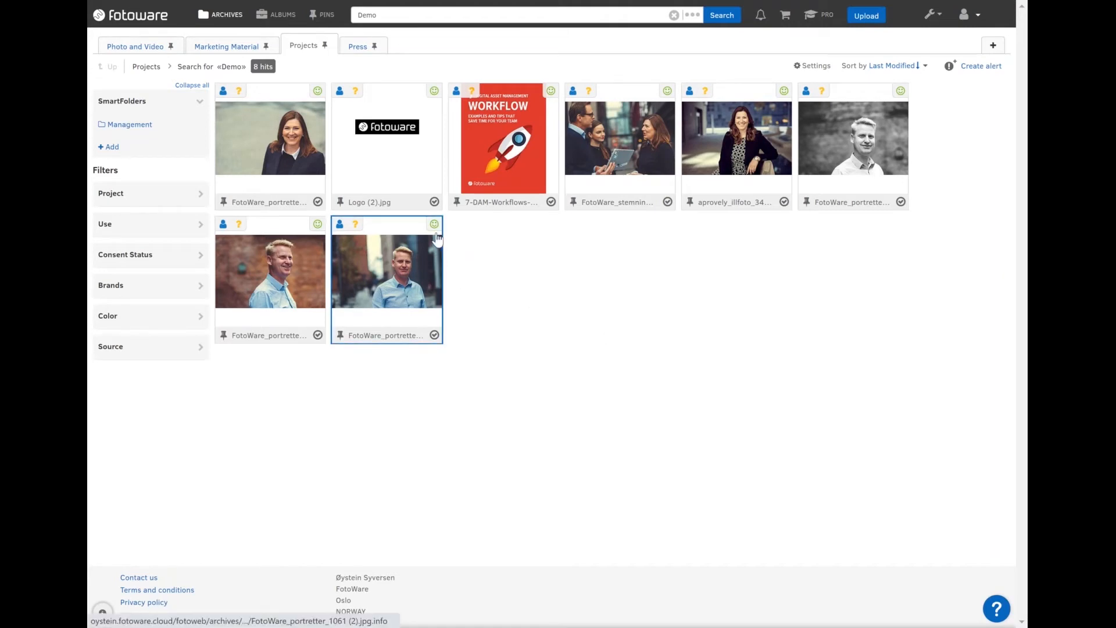
mouse_move(433, 226)
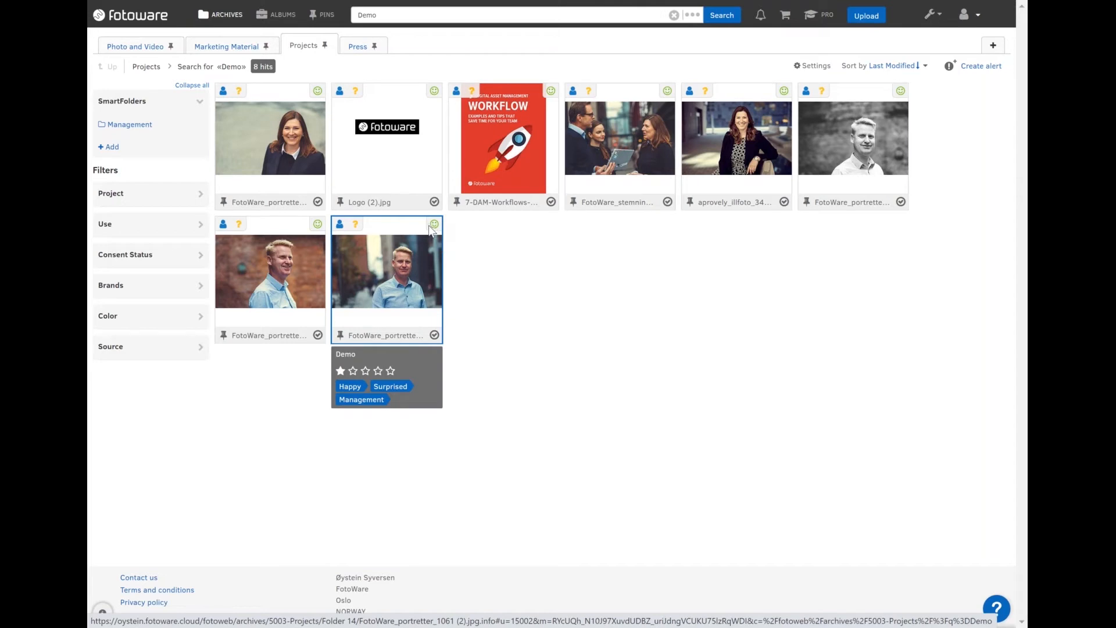
mouse_move(356, 228)
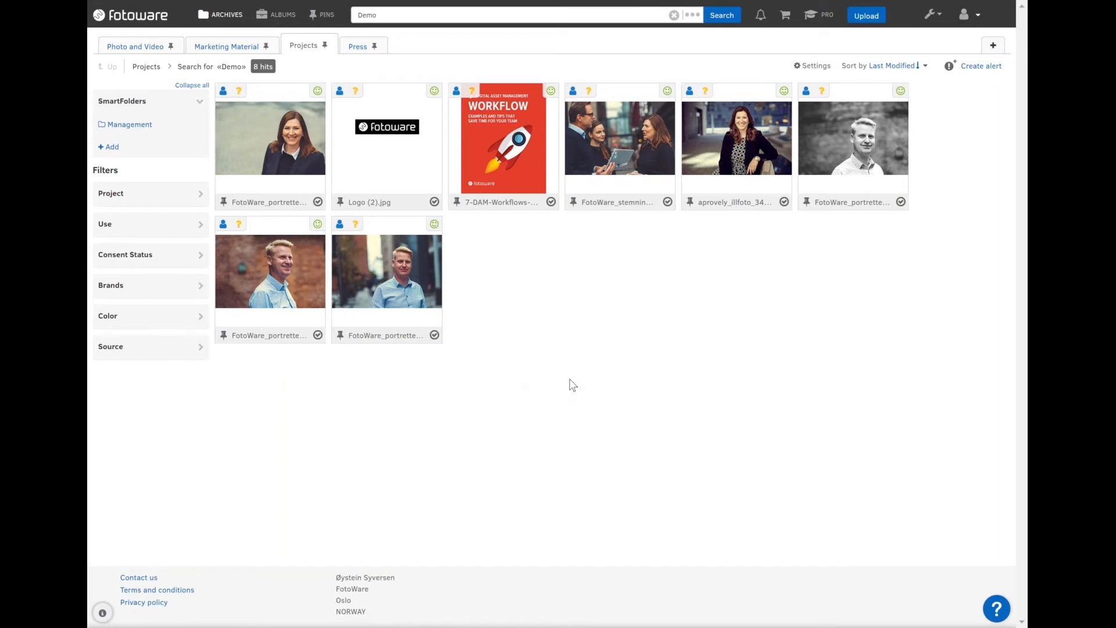
Set the approval status of all the Demo search results to Approved.
click(434, 335)
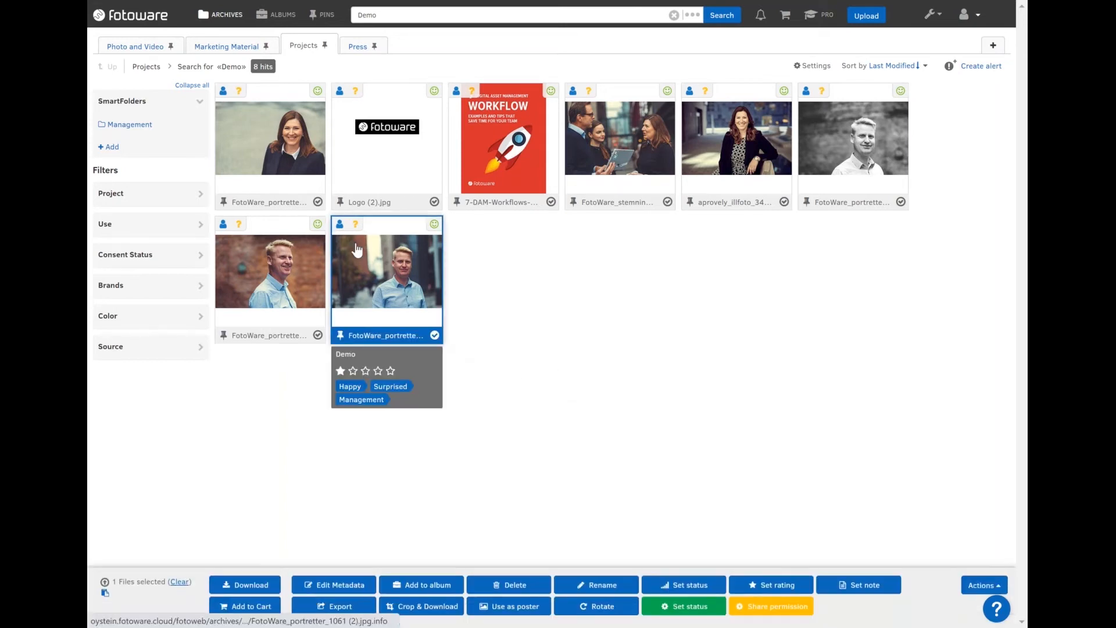
shift+click(318, 202)
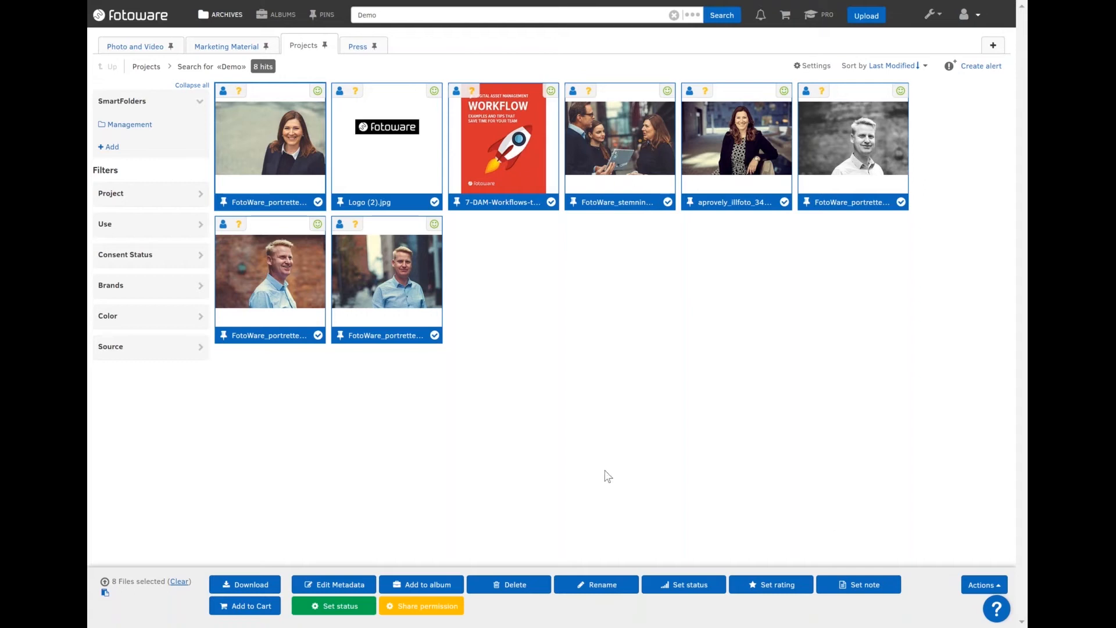
click(366, 602)
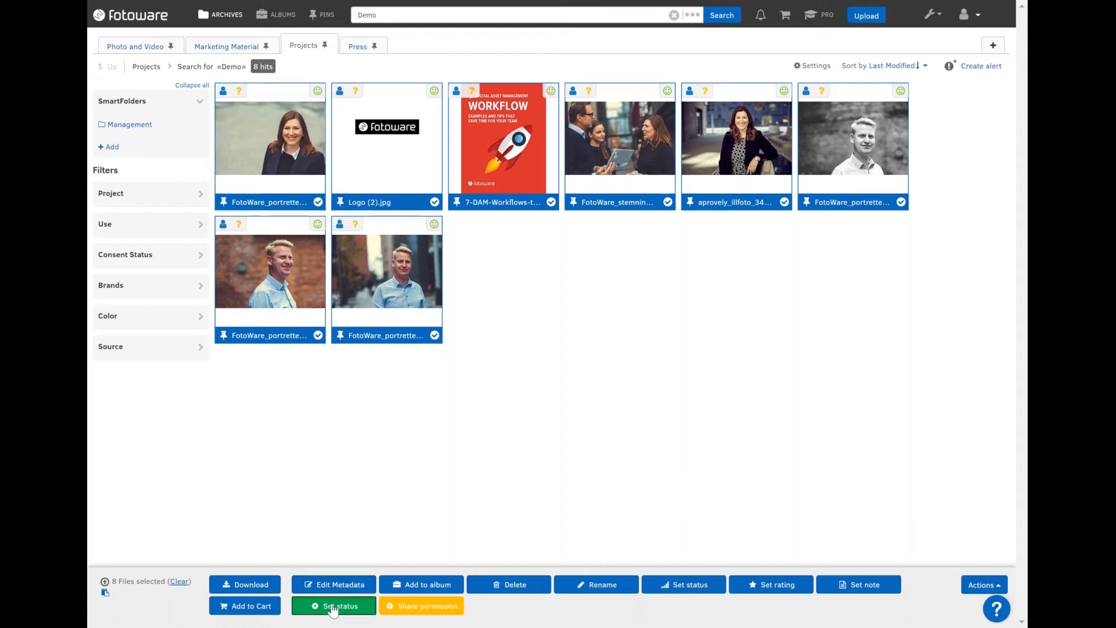
click(424, 347)
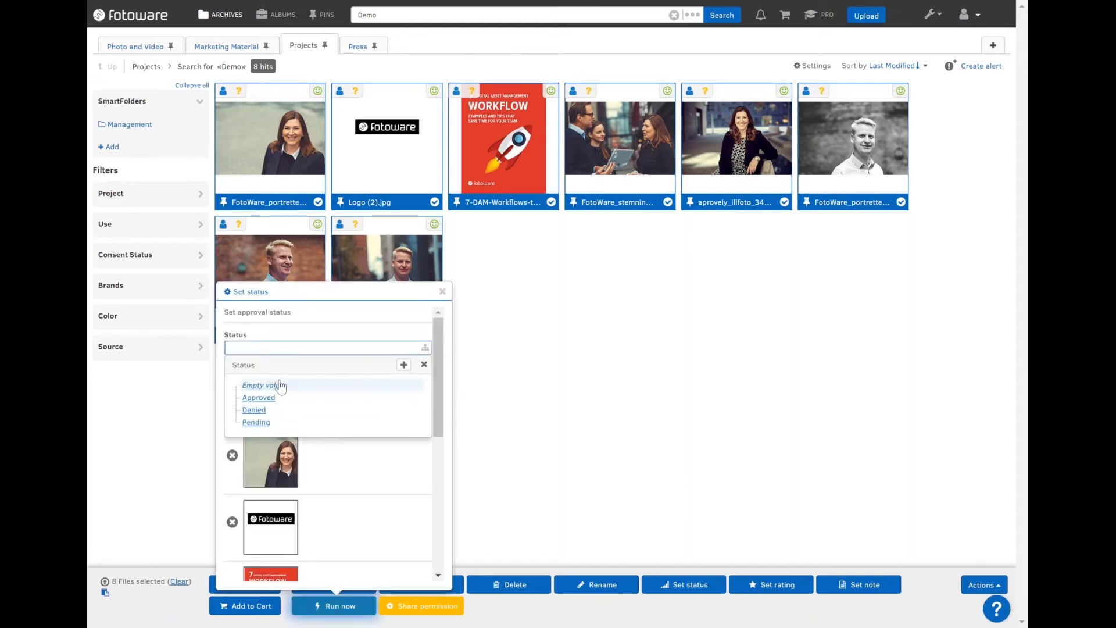
click(258, 397)
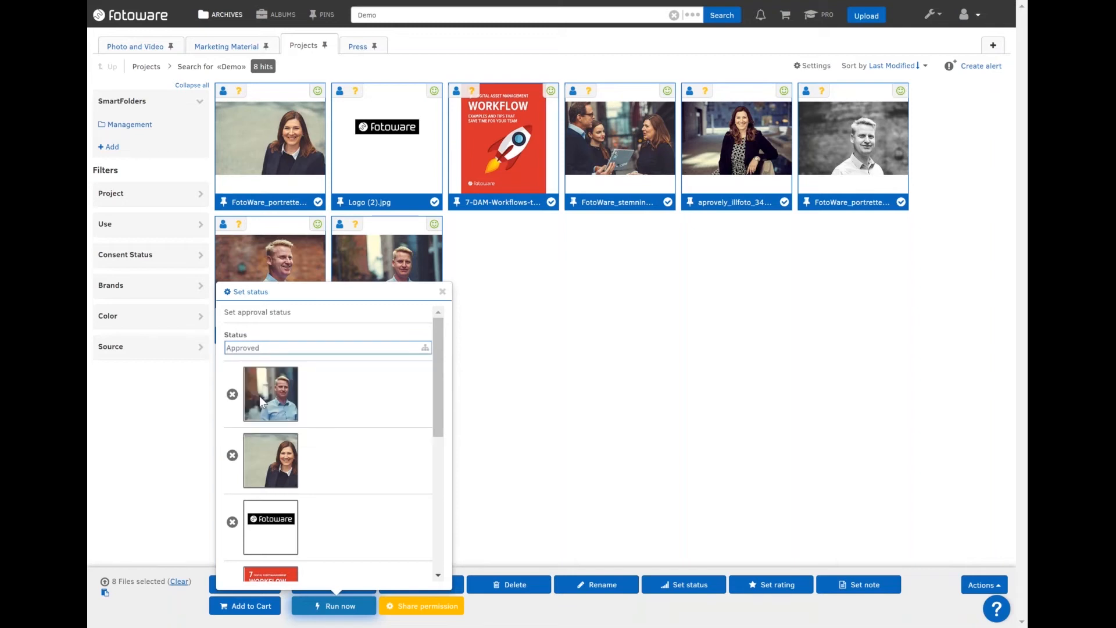
click(327, 606)
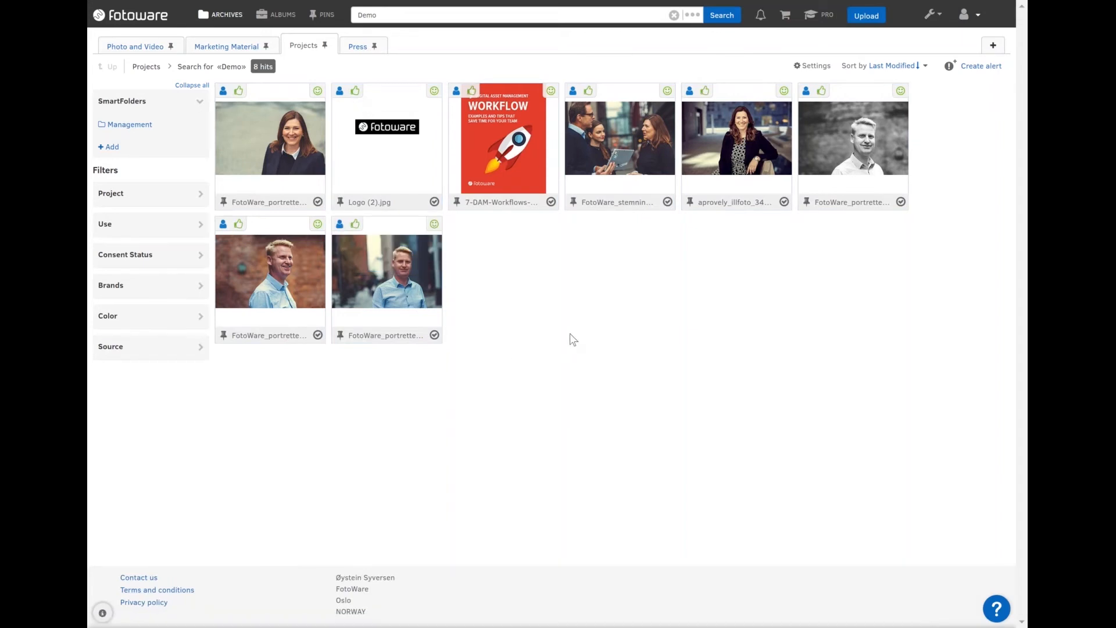
Set the share permission access of all the Demo search results to Public.
click(434, 336)
shift+click(318, 203)
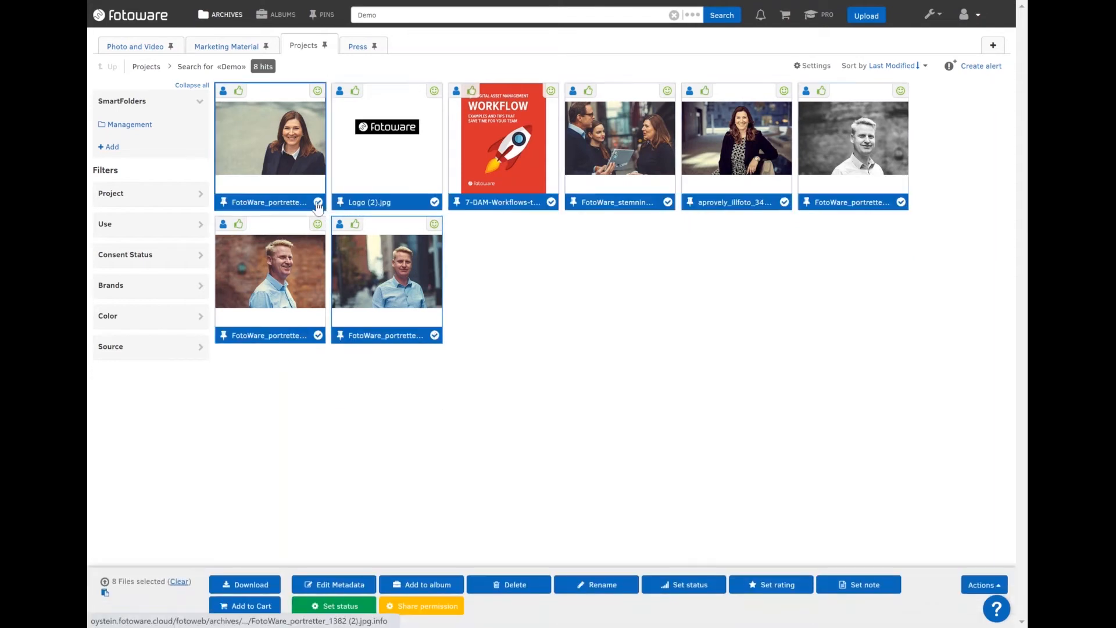
click(423, 605)
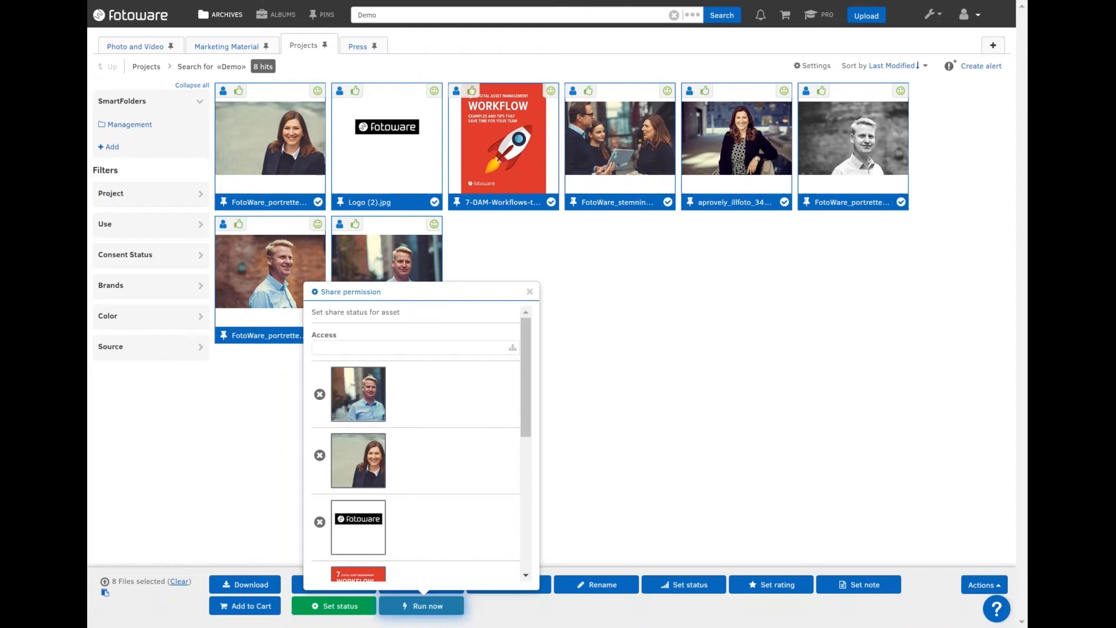
click(513, 346)
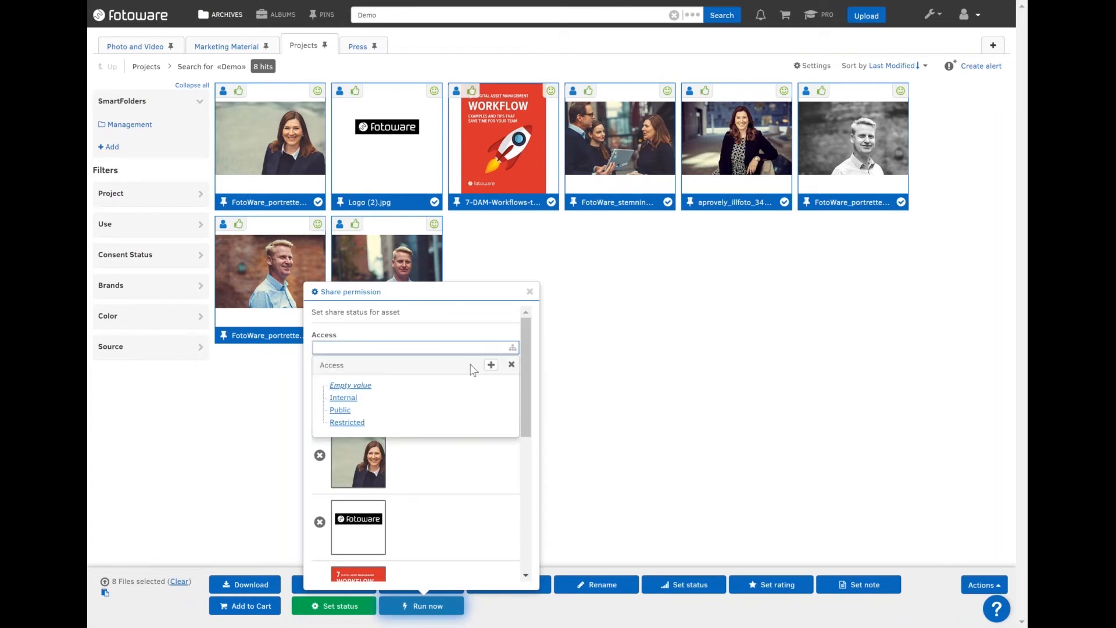
click(340, 410)
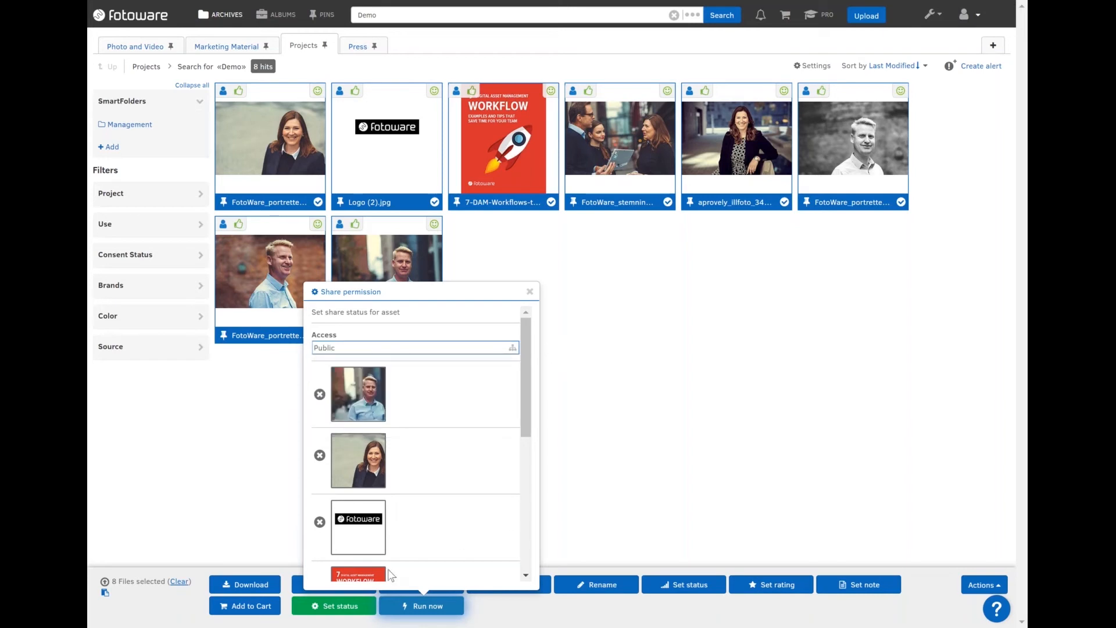
click(415, 607)
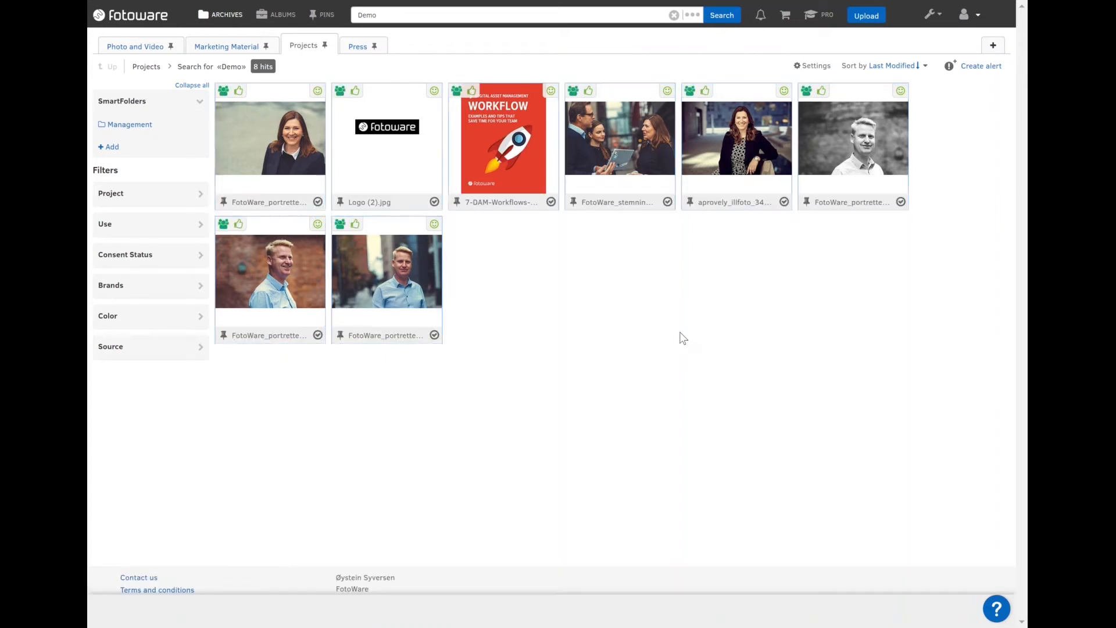
mouse_move(339, 95)
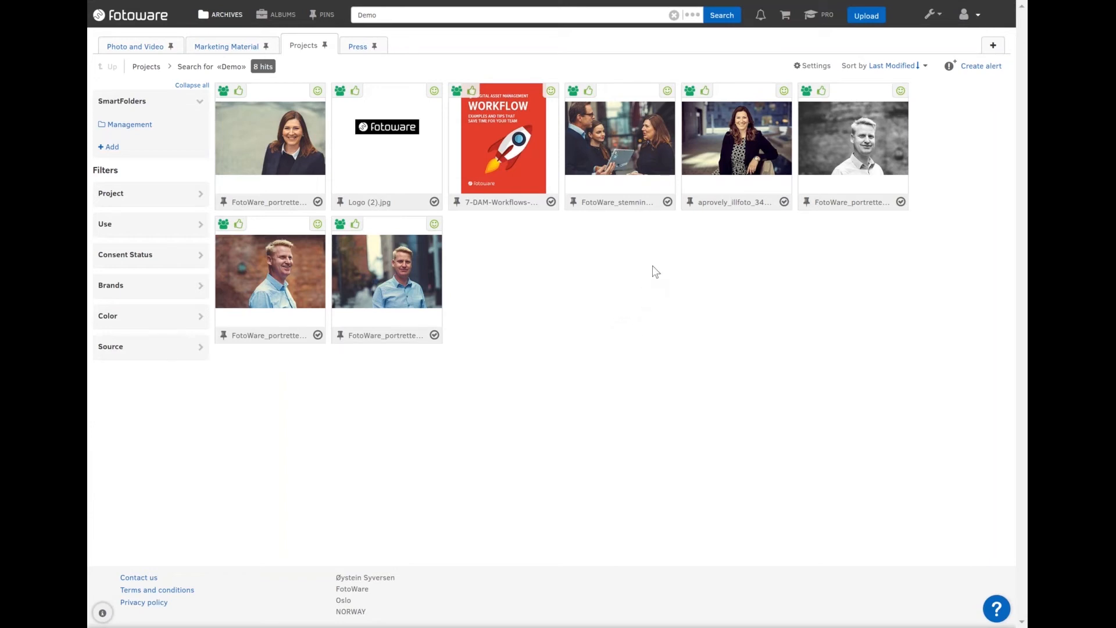
Open the photo of the three people with a tablet and inspect its preview up close, dismissing the tour offer.
click(620, 145)
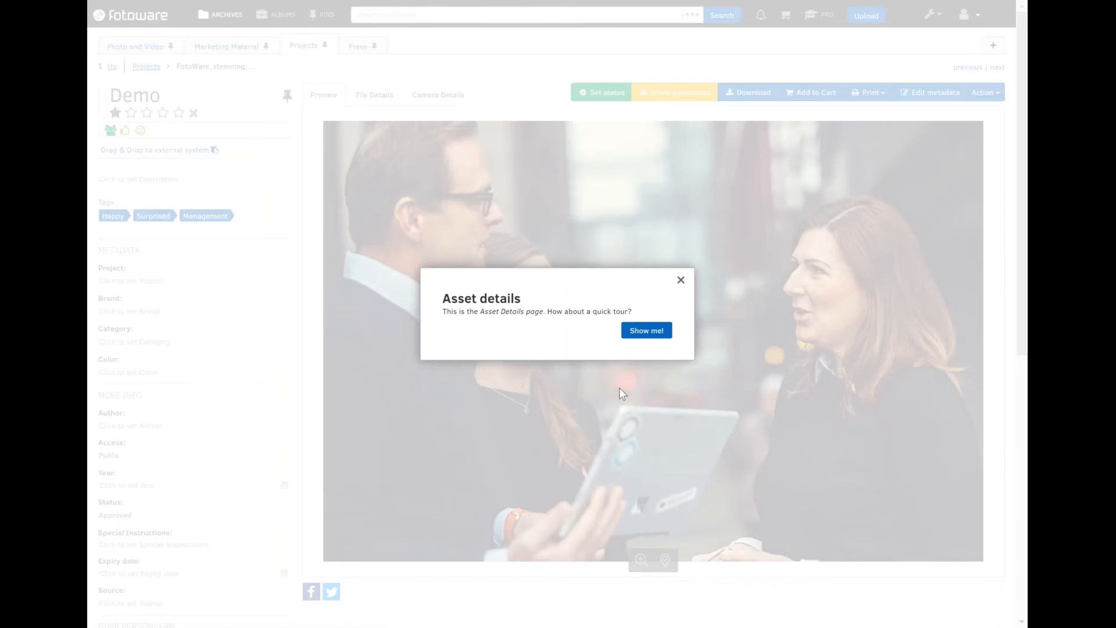
click(680, 279)
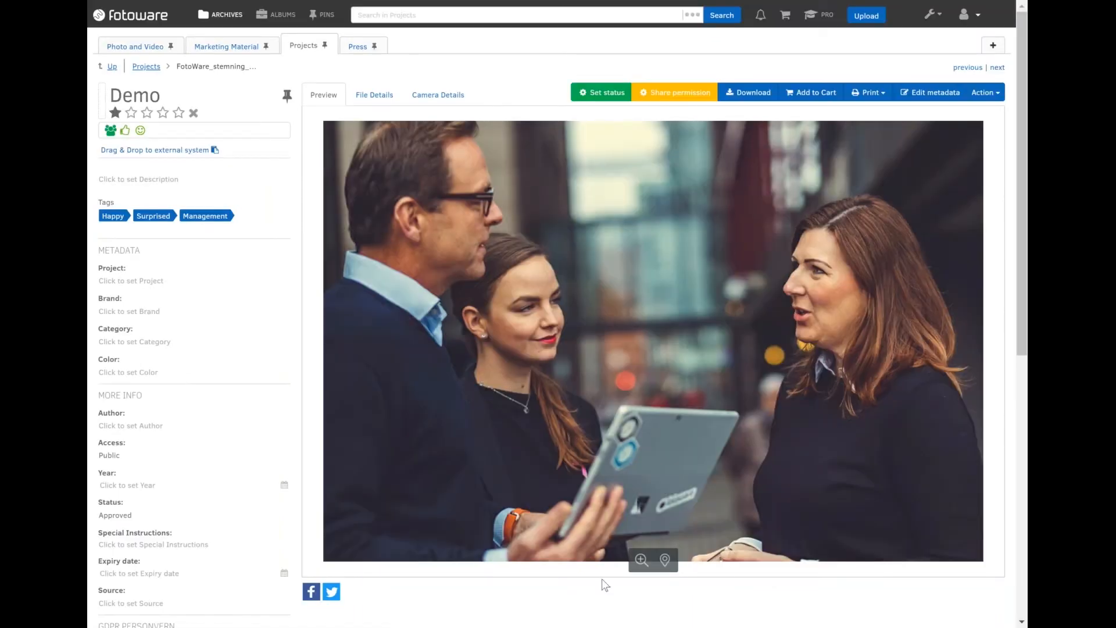
click(641, 560)
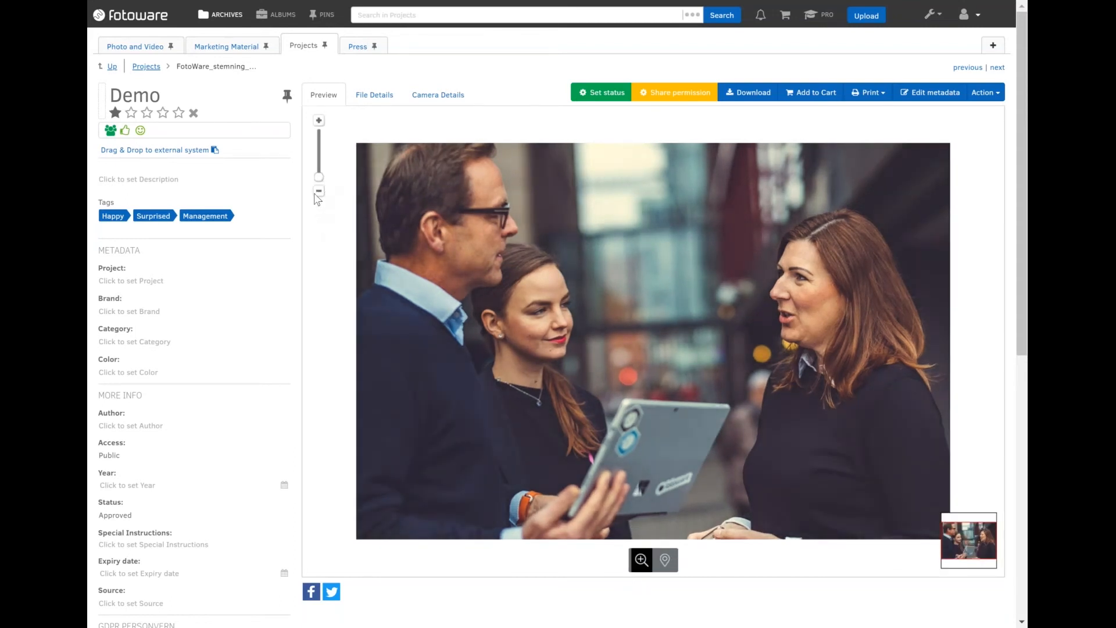
drag(319, 179, 329, 143)
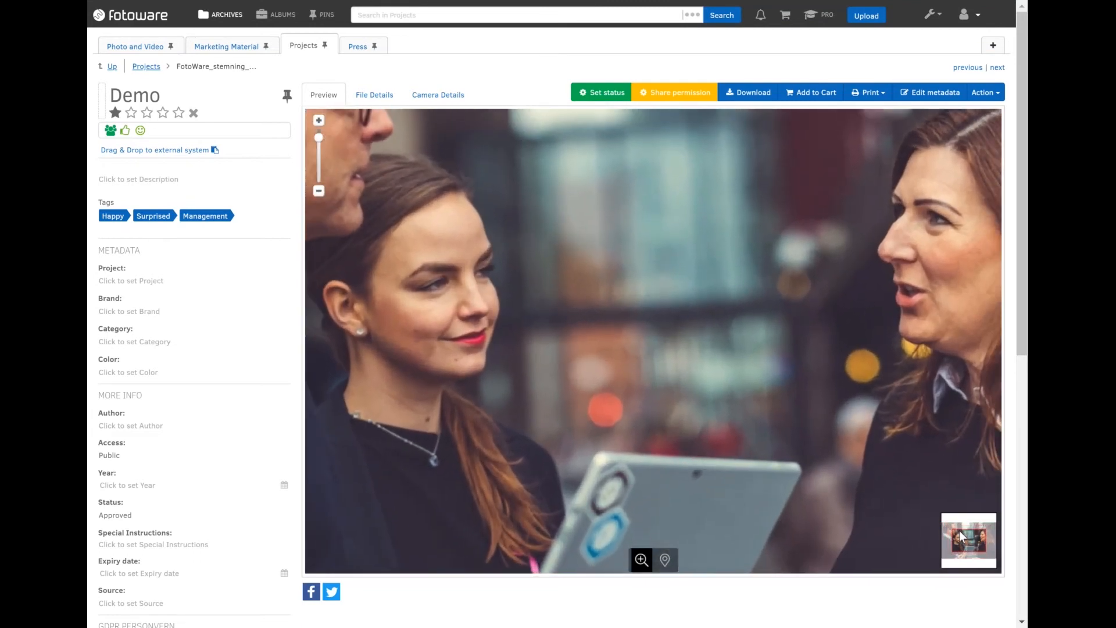
mouse_move(968, 544)
mouse_down()
mouse_move(973, 530)
mouse_move(985, 538)
mouse_move(958, 539)
mouse_up()
click(319, 167)
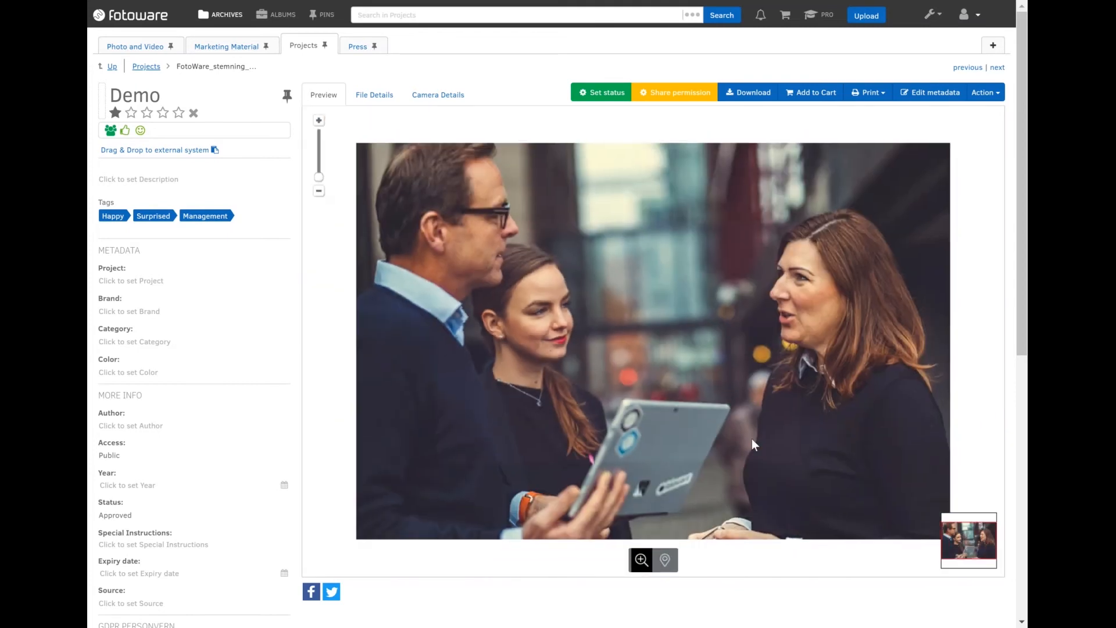
Look at the download renditions offered for the photo, and return to the Projects archive.
click(749, 93)
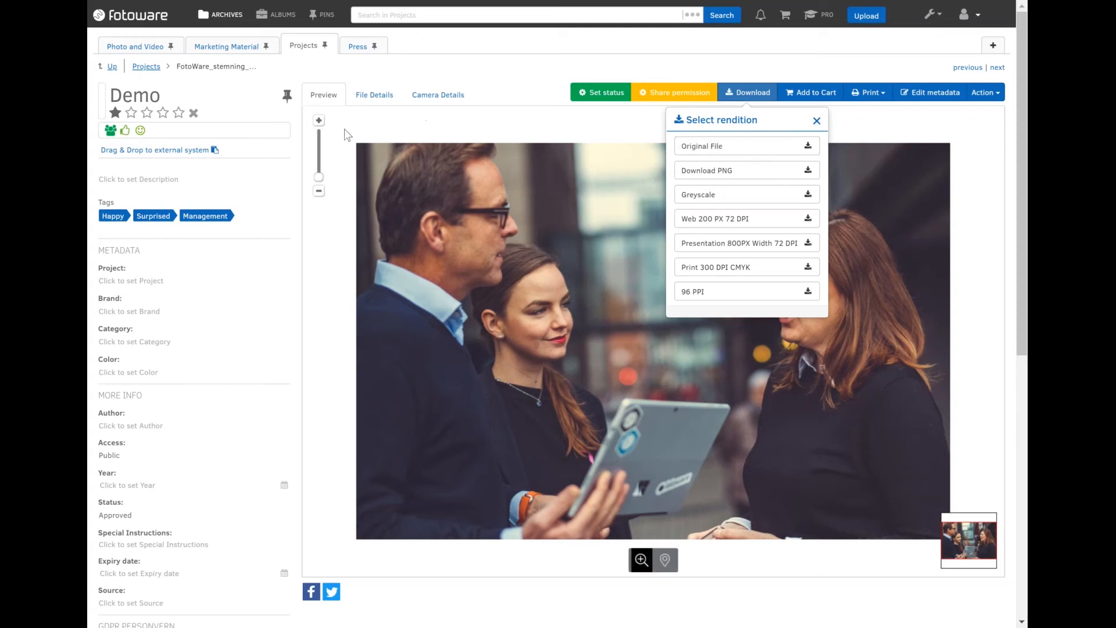
click(145, 68)
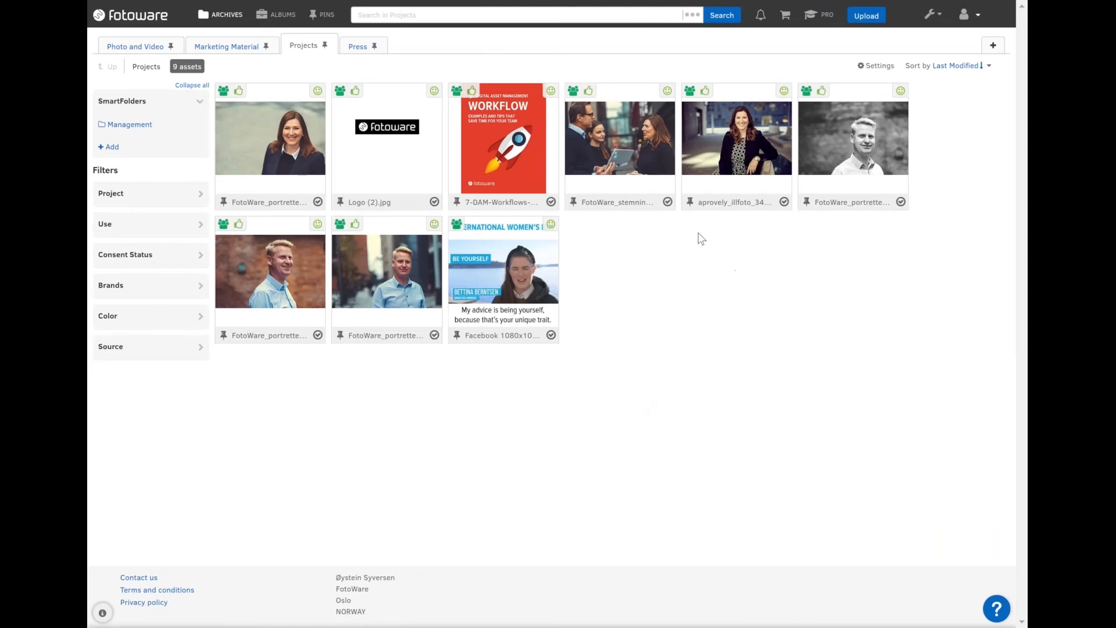
Open the three-person photo in Crop & Download and draw a wide freehand crop of about 1012 x 443 px.
click(668, 202)
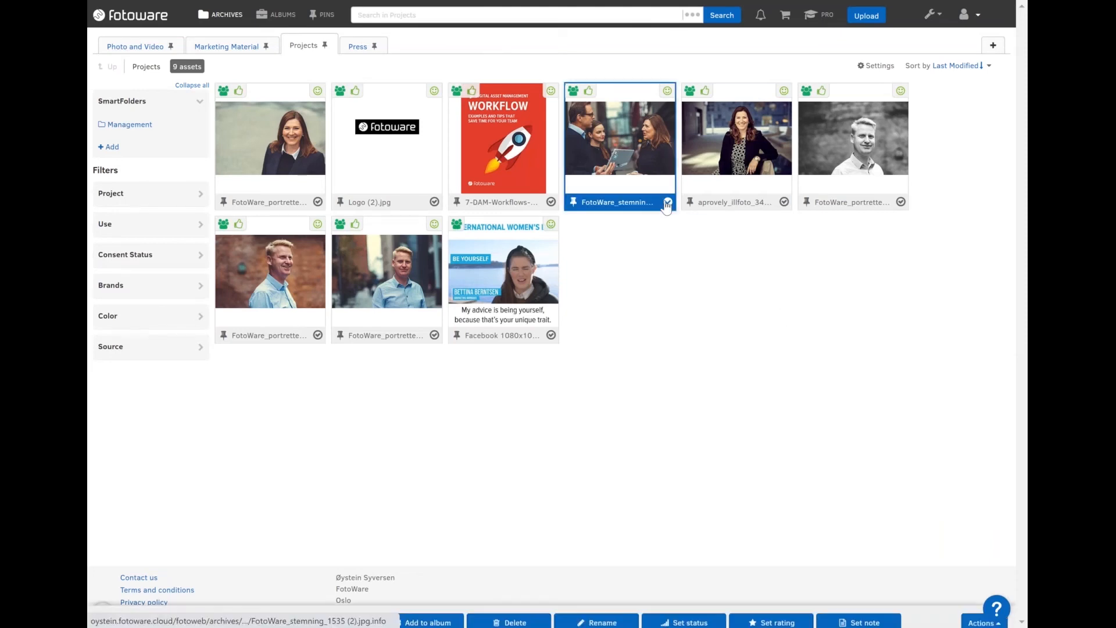
click(430, 606)
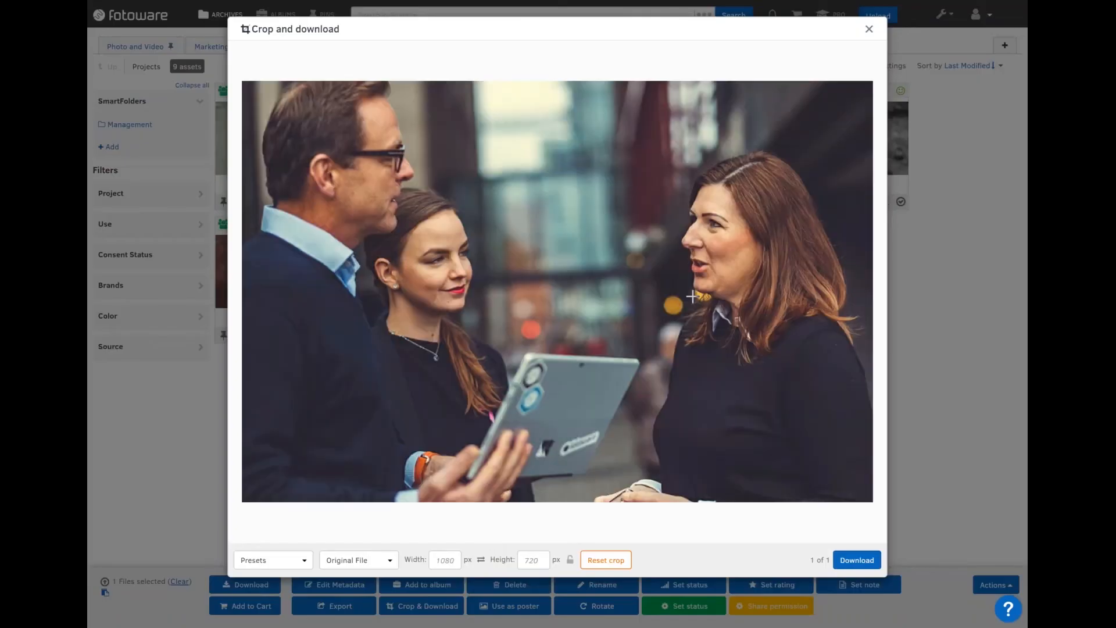
drag(263, 108, 851, 366)
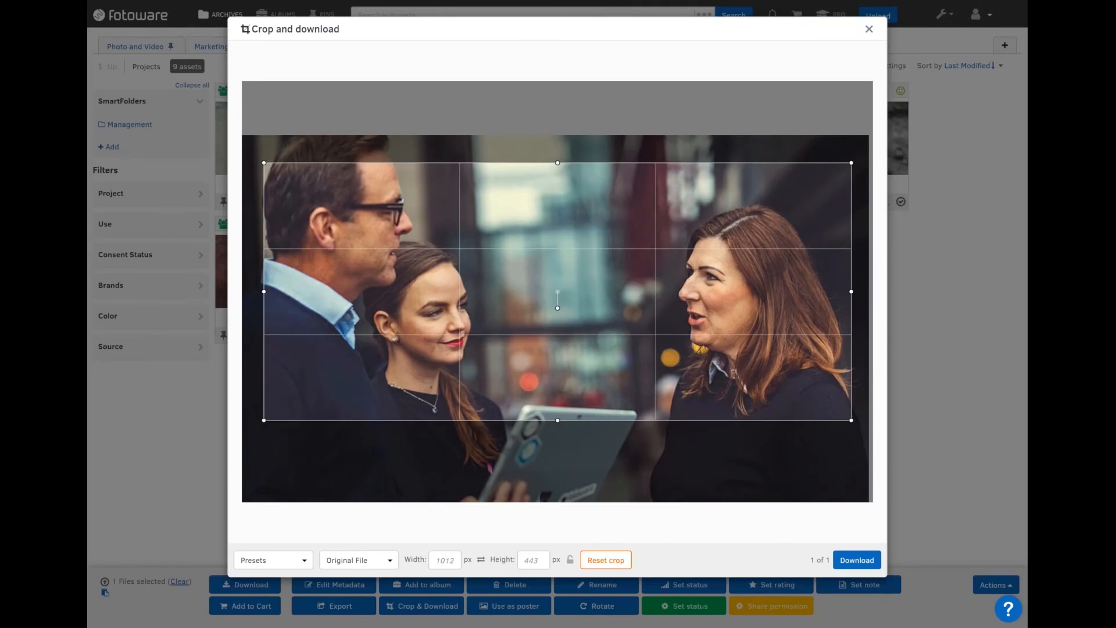
Apply the Linkedin BG: 1536x768 96 PPI crop preset and shift the picture down so its upper edge meets the crop frame.
click(306, 564)
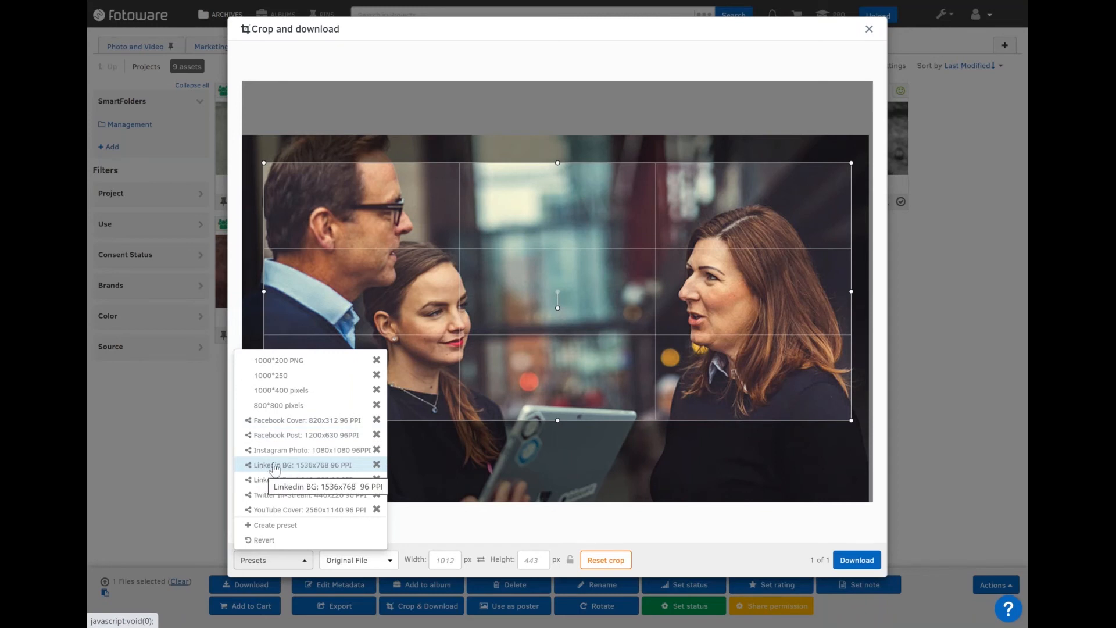
click(275, 466)
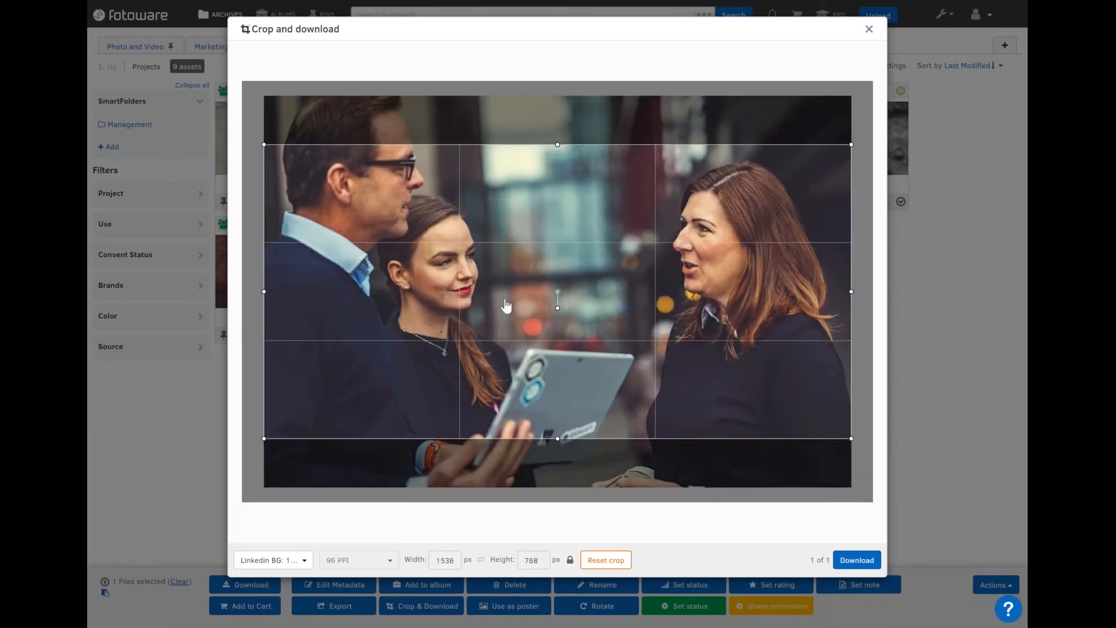
drag(509, 313, 539, 429)
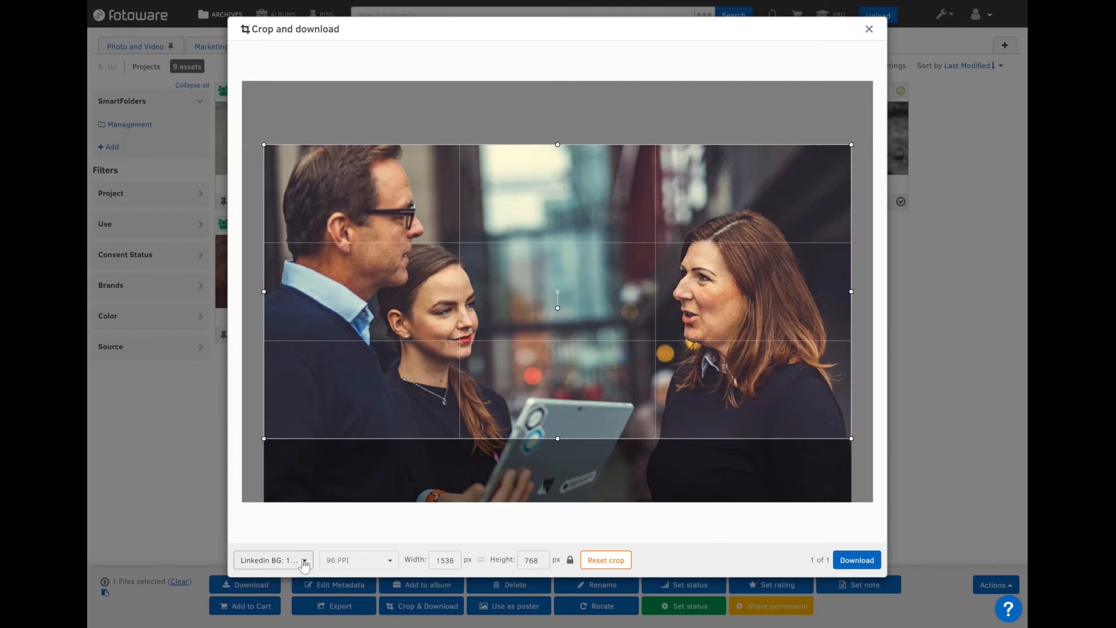
Look over the available crop presets, keep Linkedin BG, and download the cropped photo.
click(305, 561)
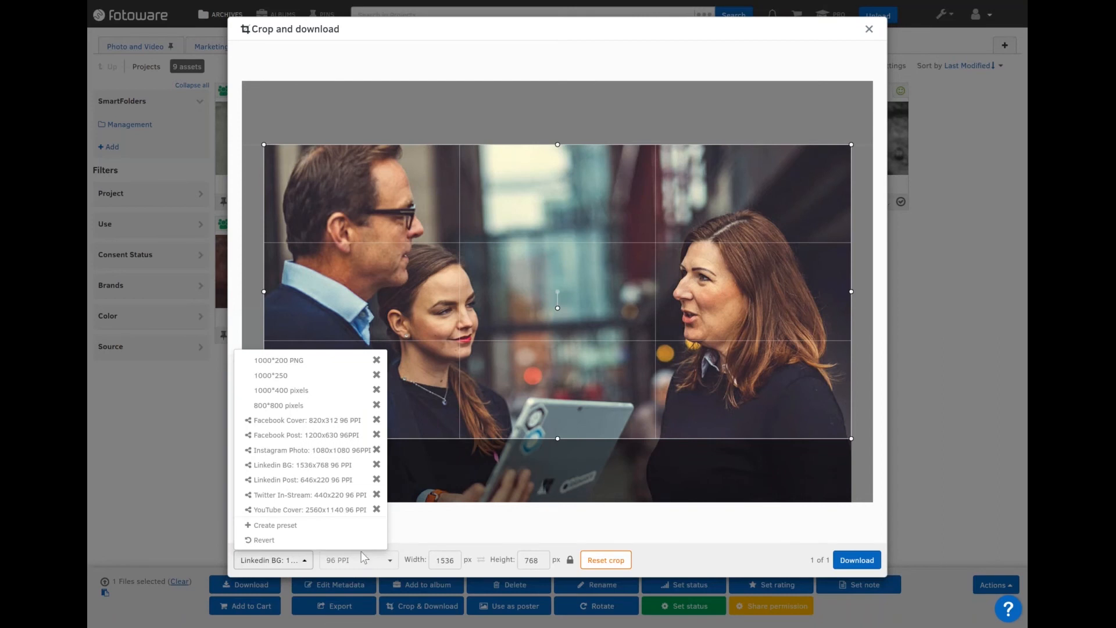
click(340, 558)
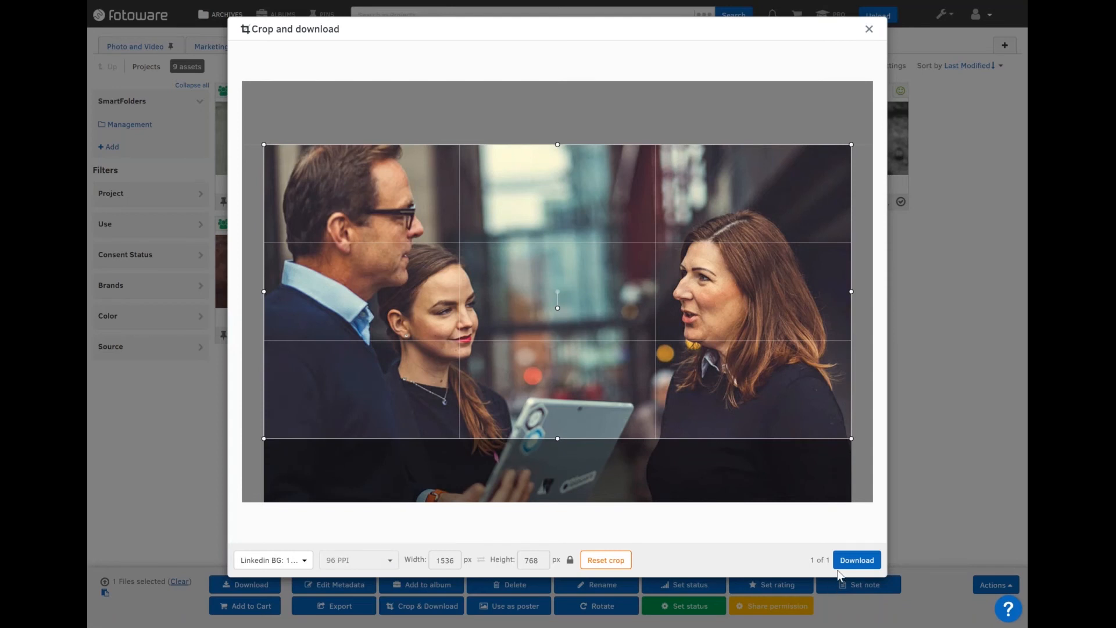
click(856, 560)
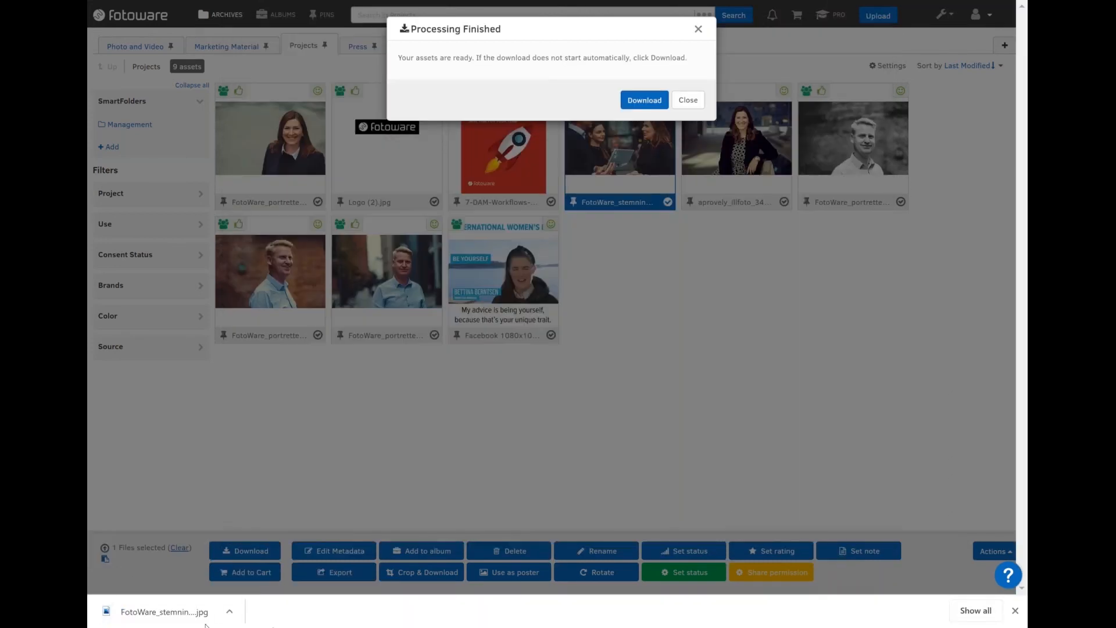
Check the downloaded image in the photo viewer, and return to the Projects archive with the photo deselected.
click(163, 616)
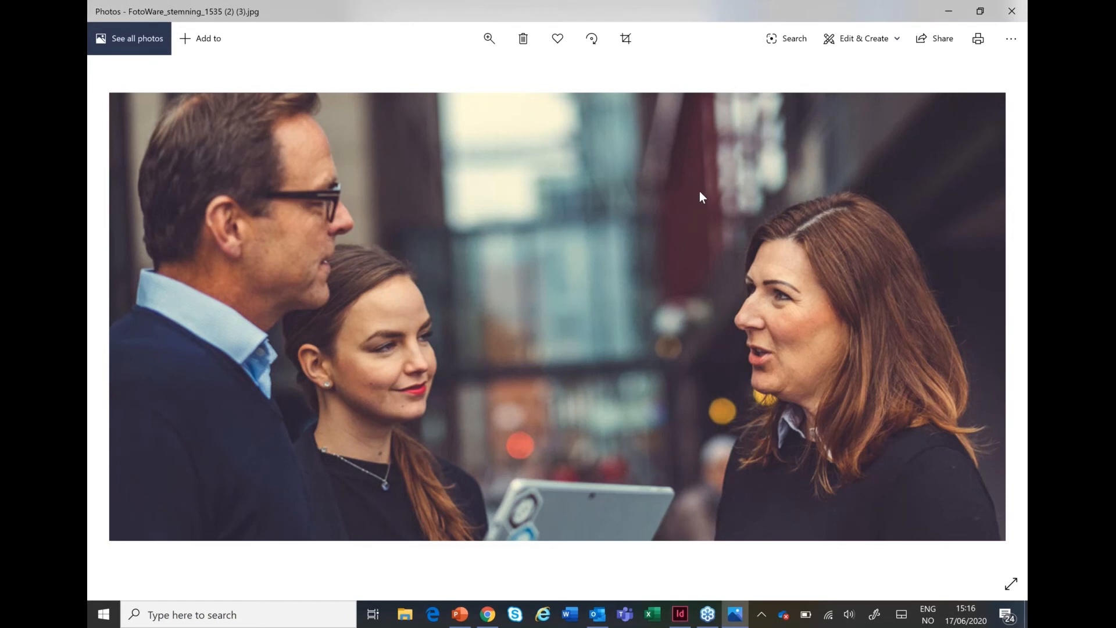
click(1011, 11)
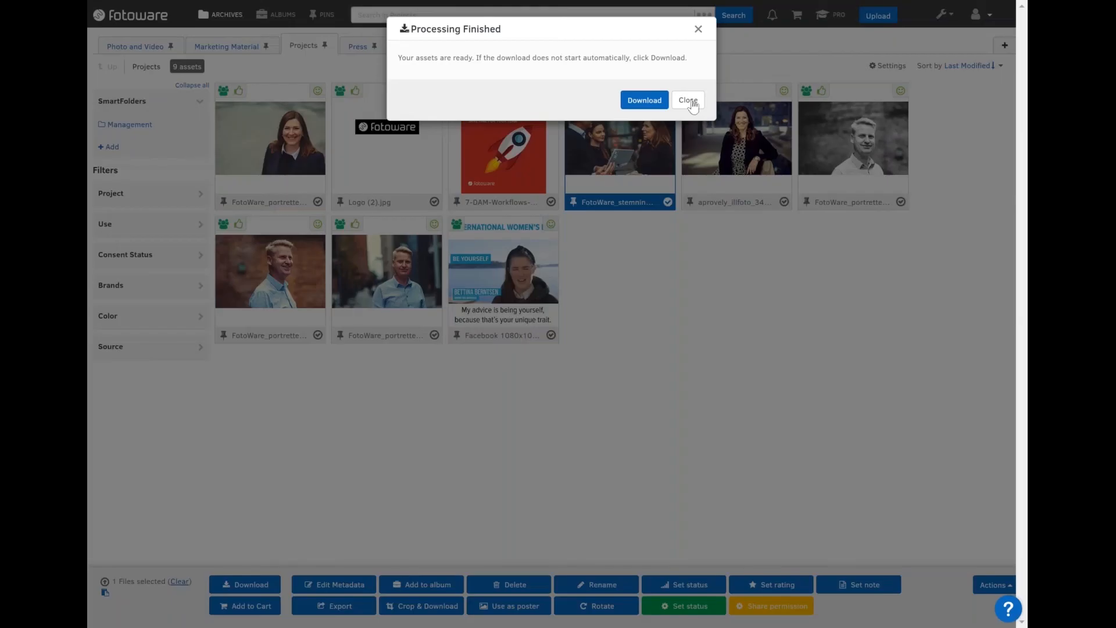
click(688, 102)
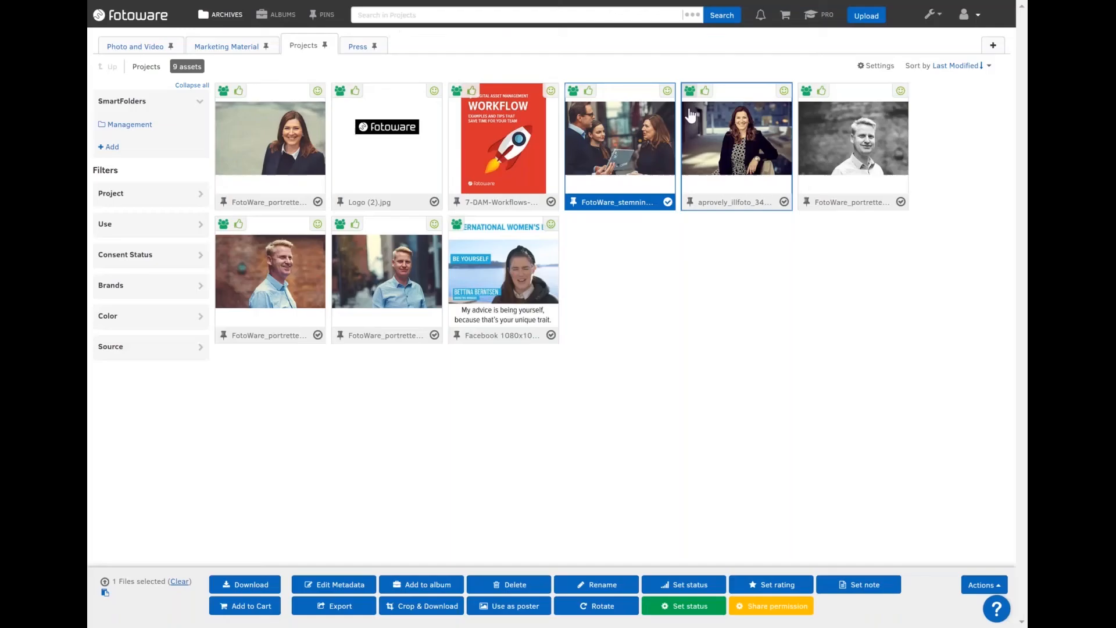
click(667, 202)
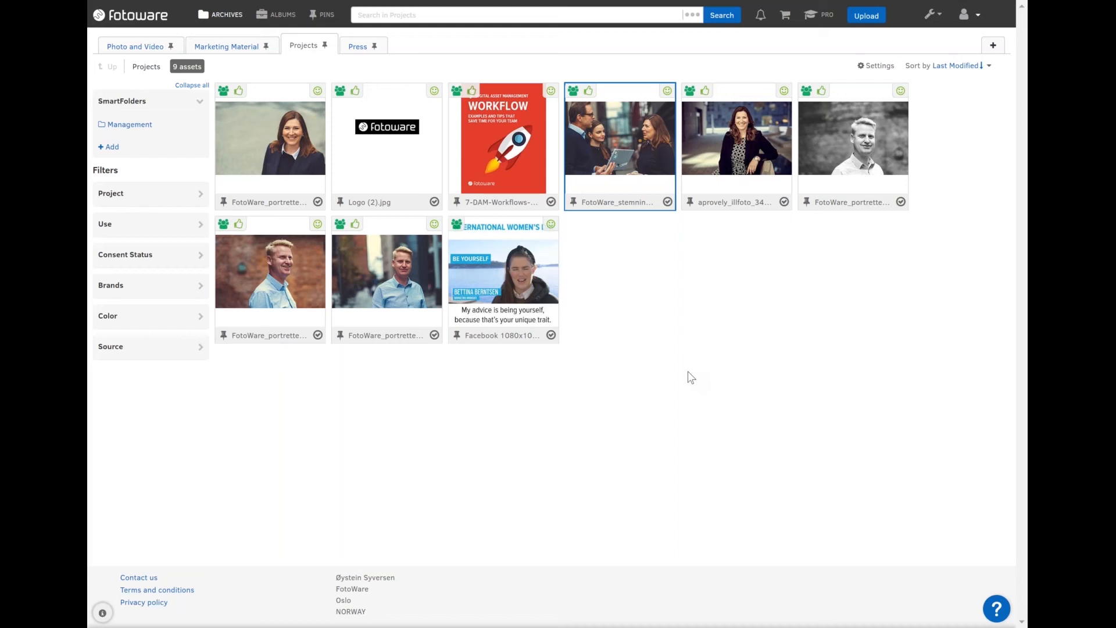
Switch to the 2020 FotoWare SaaS Introduction presentation in PowerPoint and bring up the commands for inserting content.
key(alt+Tab)
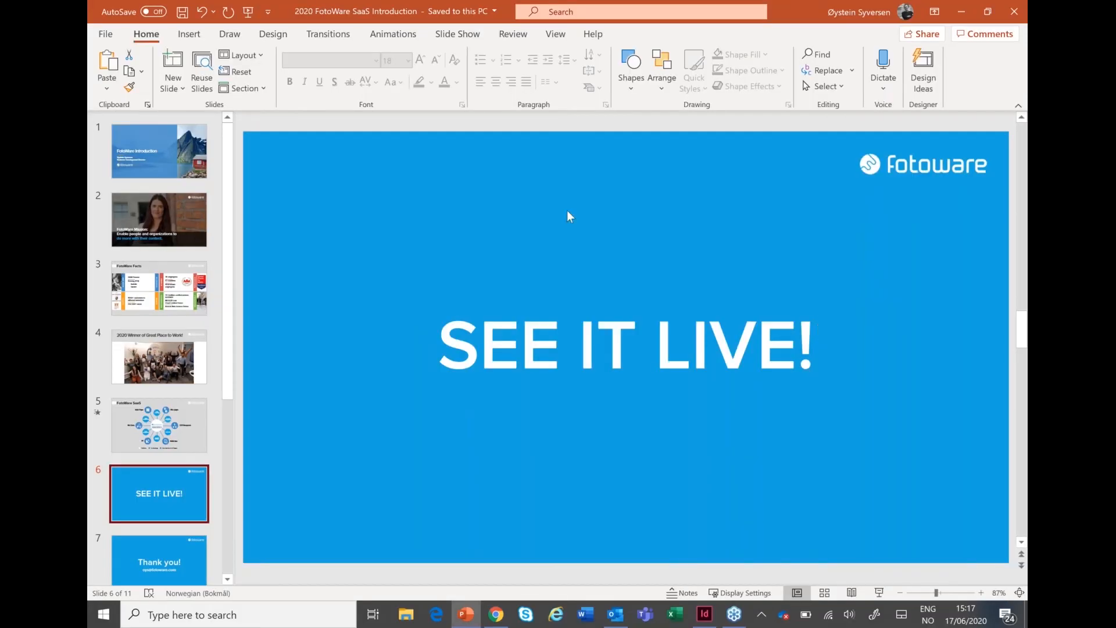
click(189, 34)
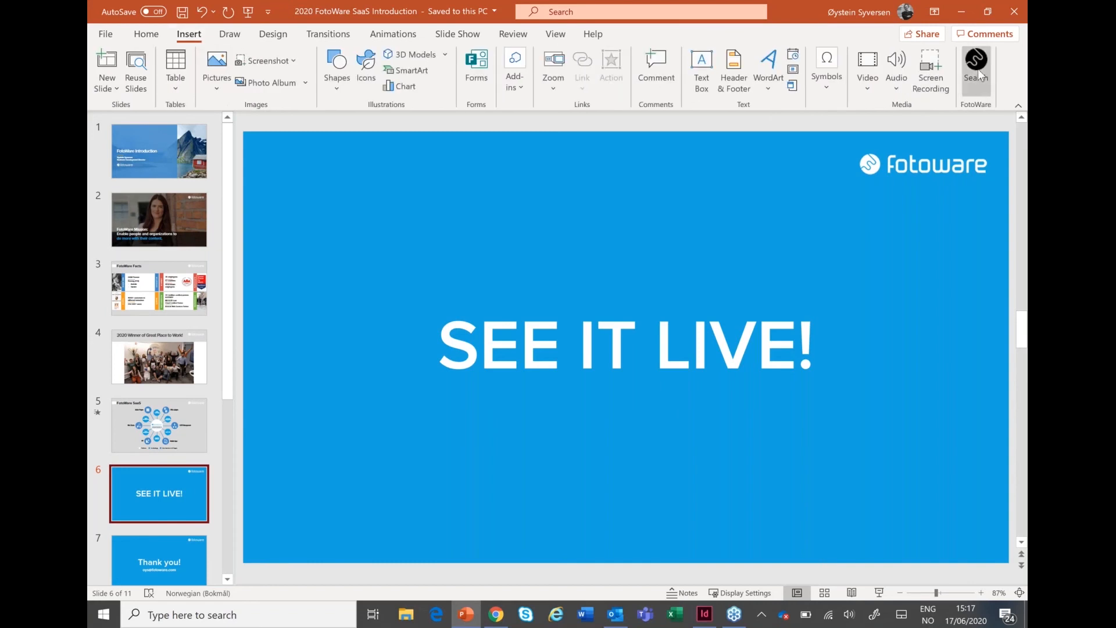